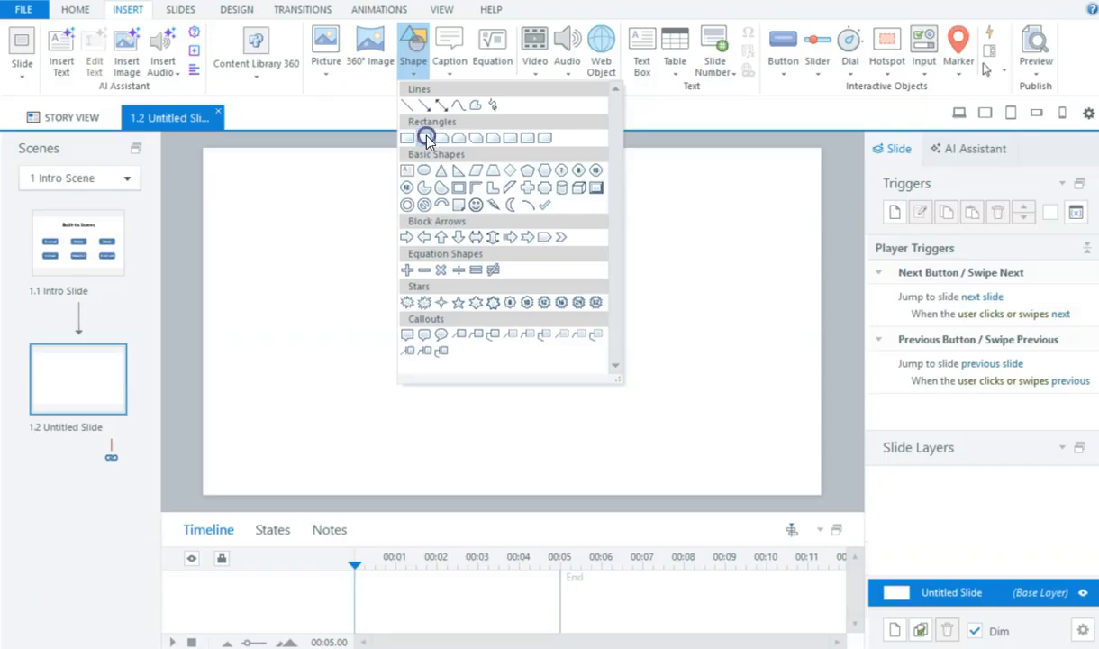
Step: Draw a rounded rectangle in the middle of the slide and open its States panel
{"action": "mouse_move", "coordinate": [413, 246]}
{"action": "left_mouse_down"}
{"action": "mouse_move", "coordinate": [475, 296]}
{"action": "mouse_move", "coordinate": [554, 309]}
{"action": "left_mouse_up"}
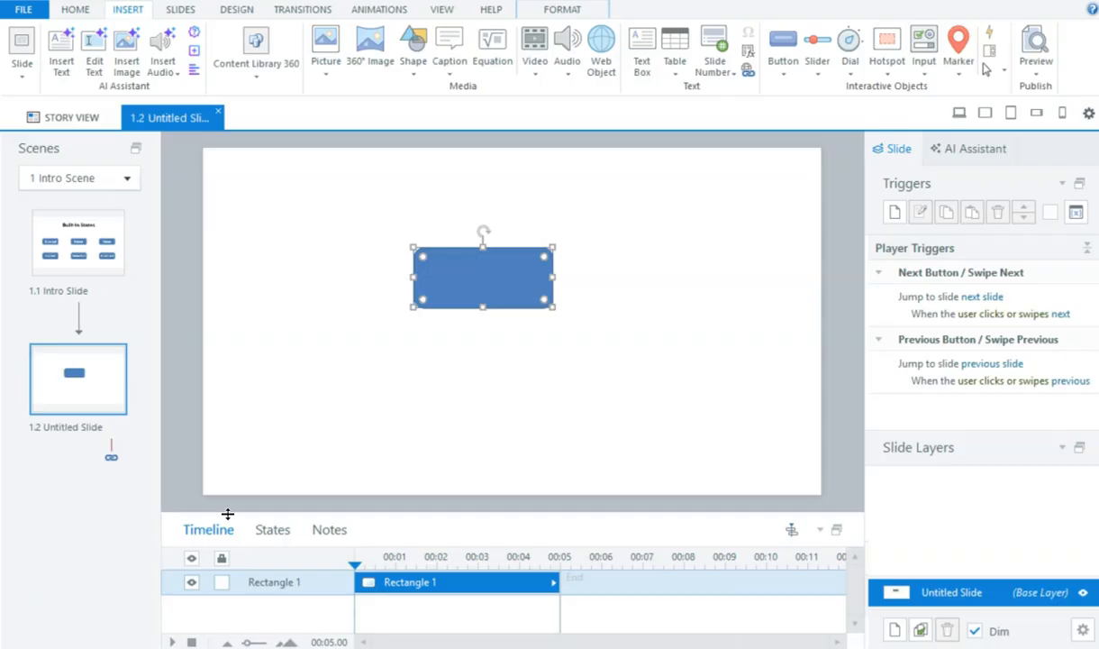
{"action": "left_click", "coordinate": [273, 530]}
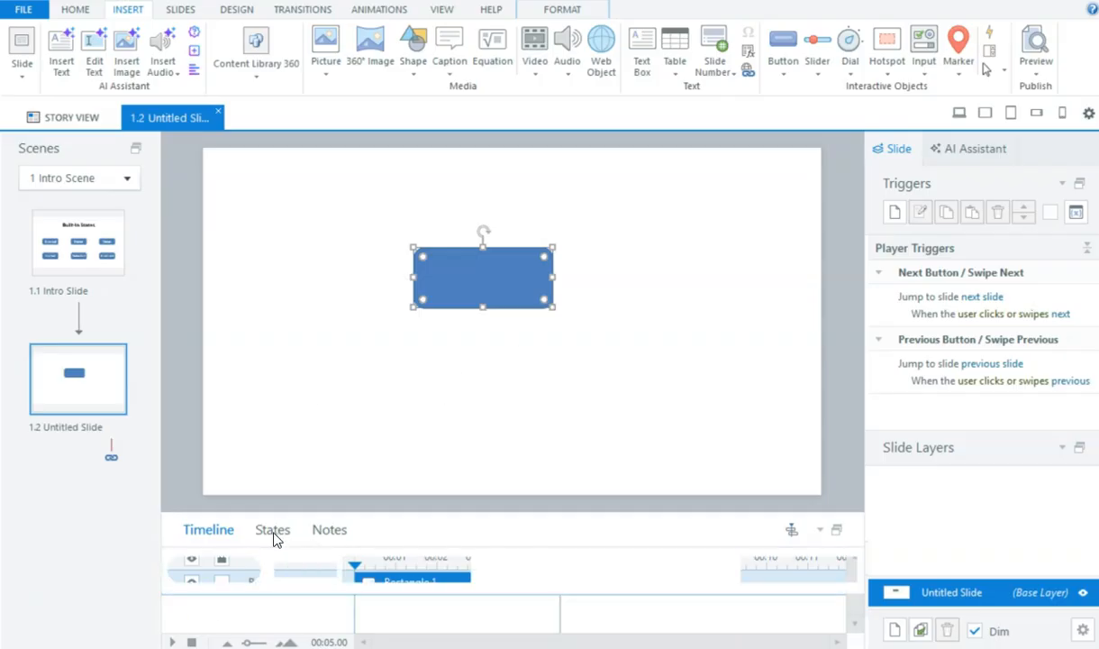
{"action": "left_click_drag", "start_coordinate": [394, 515], "coordinate": [424, 394]}
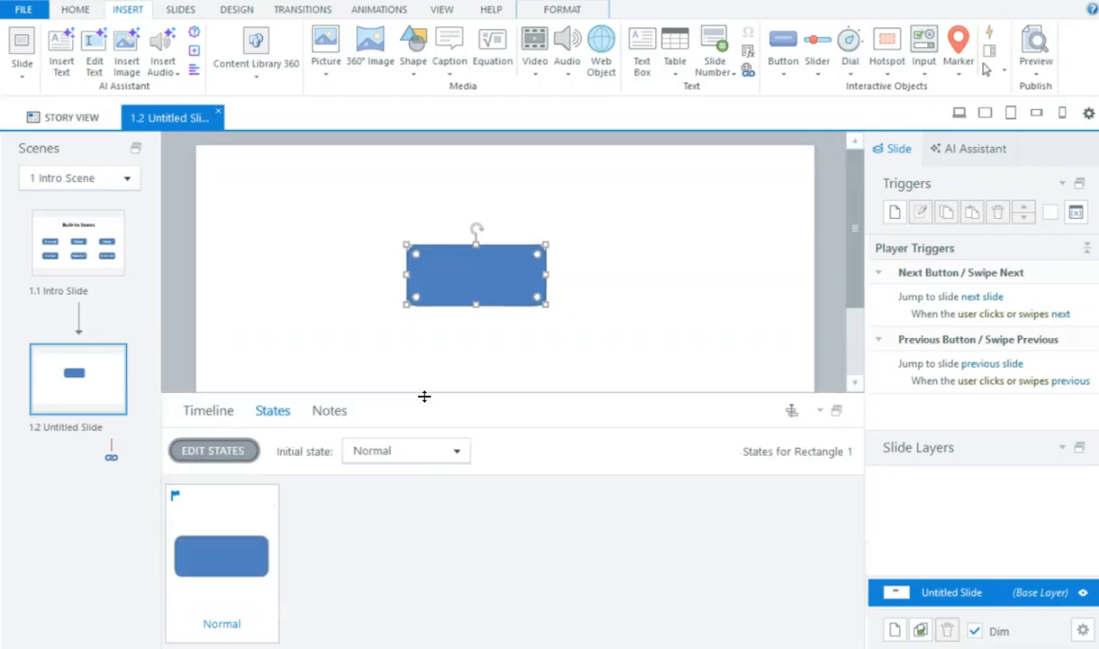
Step: Edit the rectangle's states and add a built-in Hover state
{"action": "left_click", "coordinate": [191, 451]}
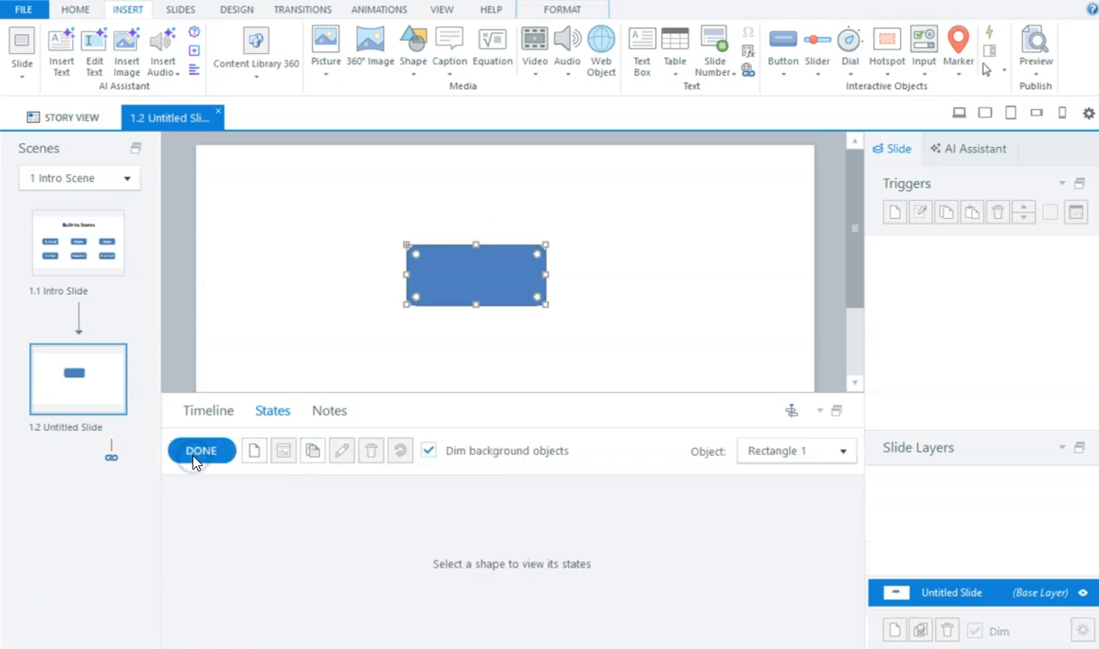
{"action": "left_click", "coordinate": [256, 451]}
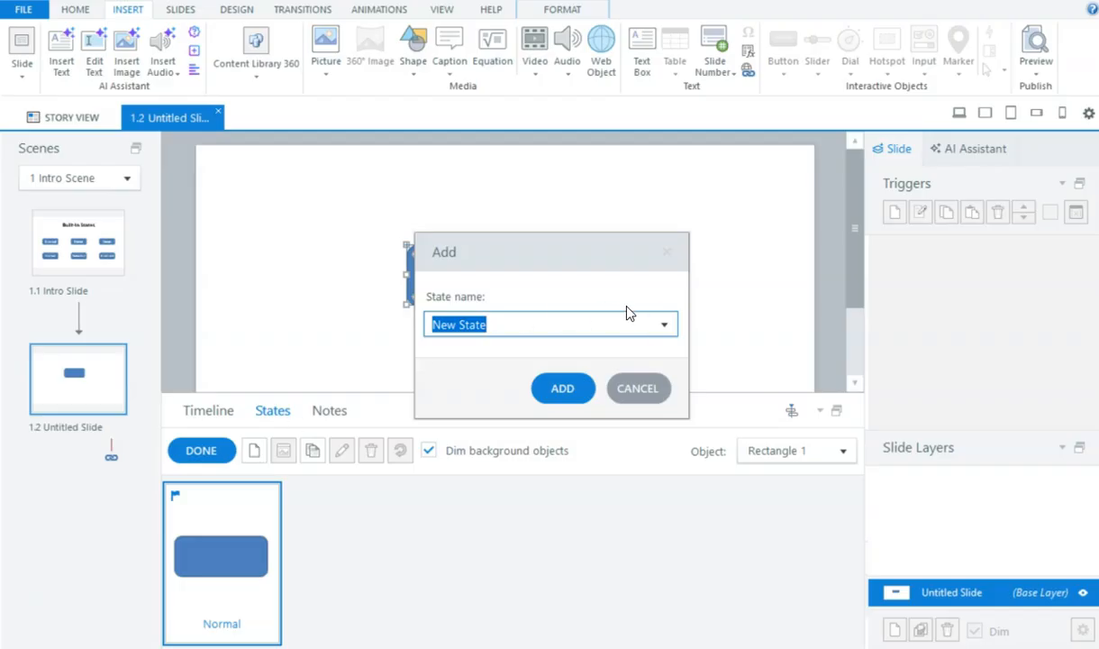
{"action": "left_click", "coordinate": [664, 323]}
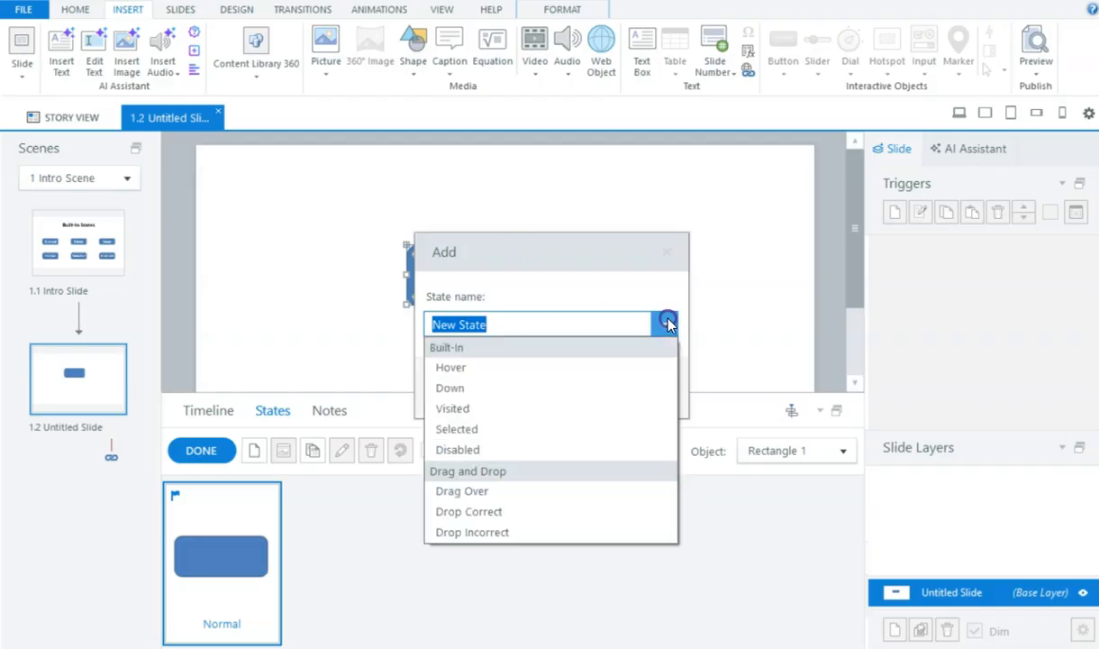
{"action": "left_click", "coordinate": [478, 371]}
{"action": "left_click", "coordinate": [559, 388]}
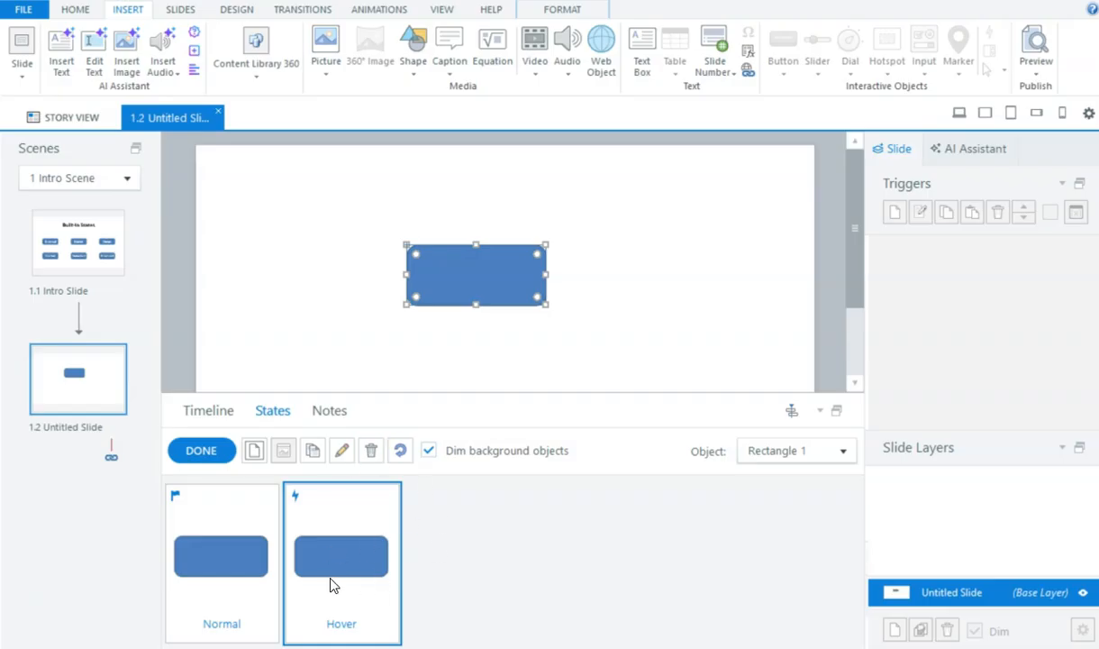
Step: Fill the Hover state with the purple theme colour #8064A2
{"action": "left_click", "coordinate": [225, 551]}
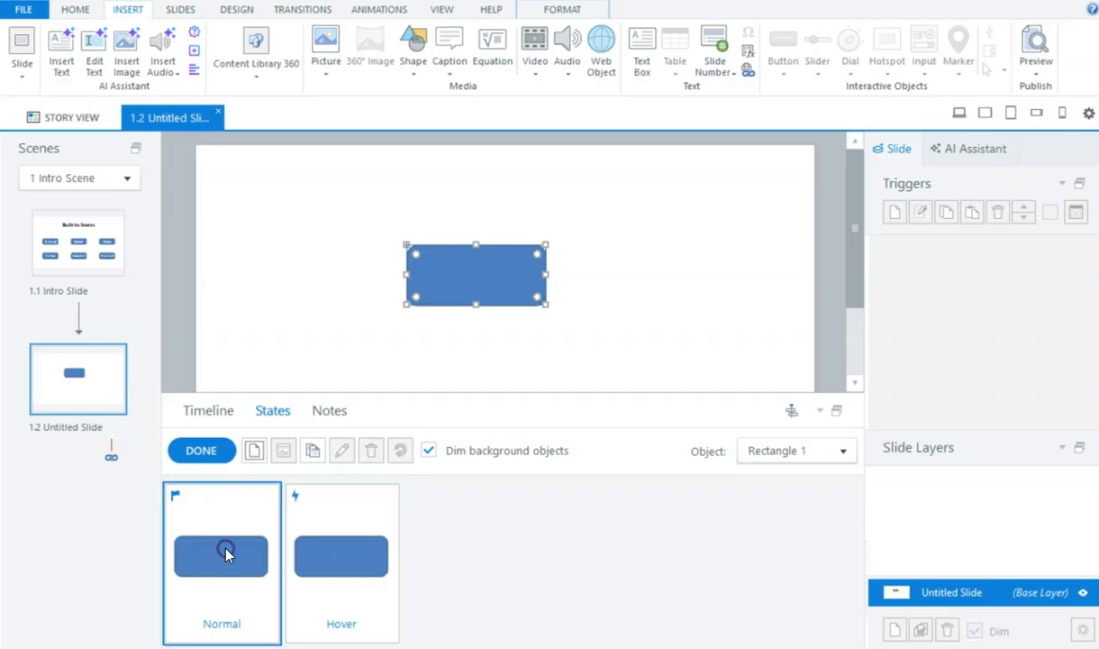
{"action": "left_click", "coordinate": [316, 555]}
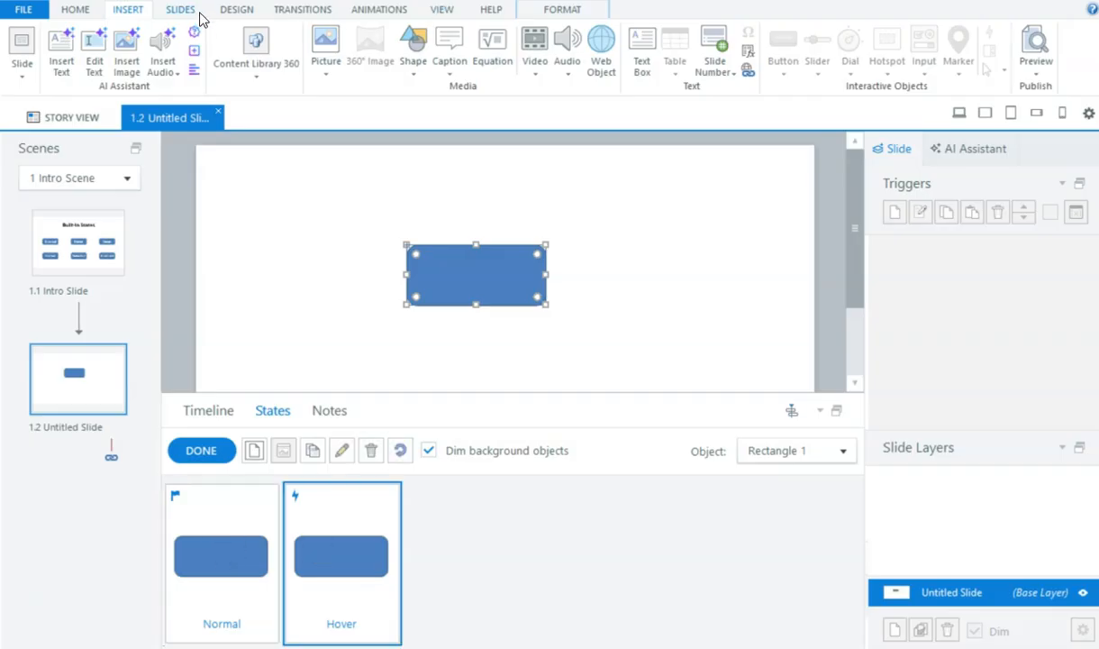
{"action": "left_click", "coordinate": [542, 12]}
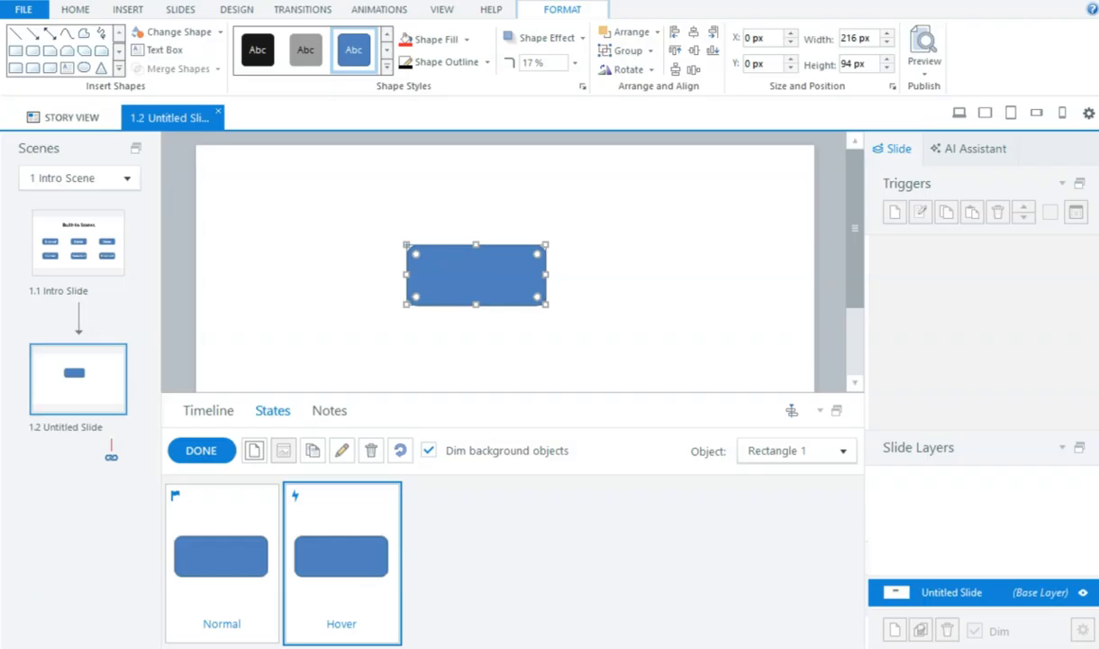
{"action": "left_click", "coordinate": [468, 40]}
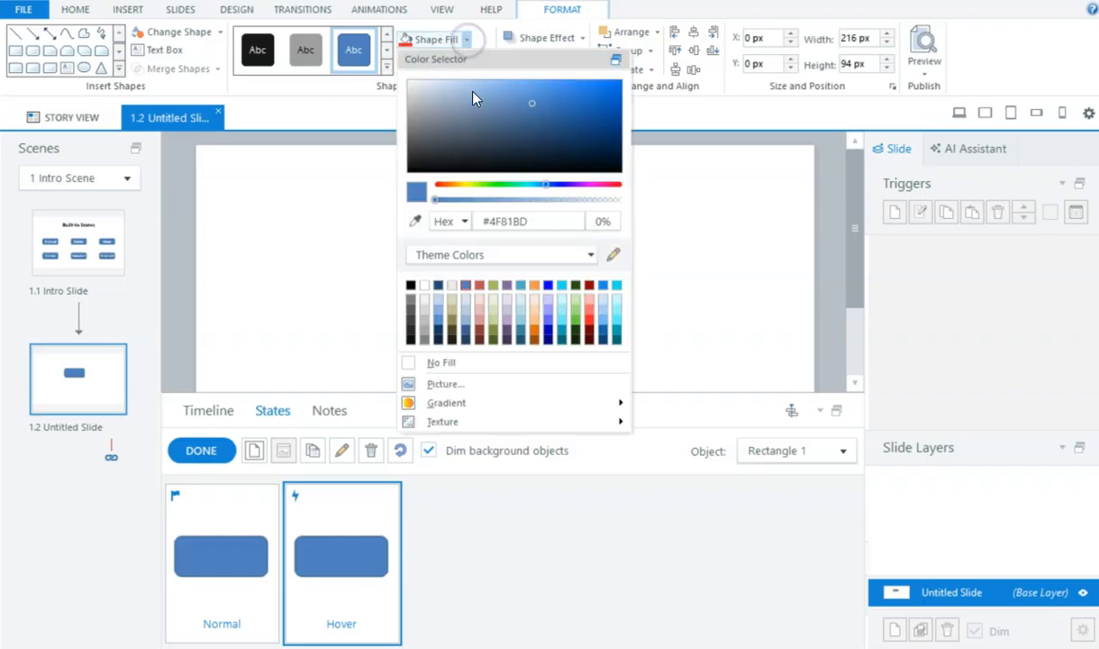
{"action": "left_click", "coordinate": [506, 285]}
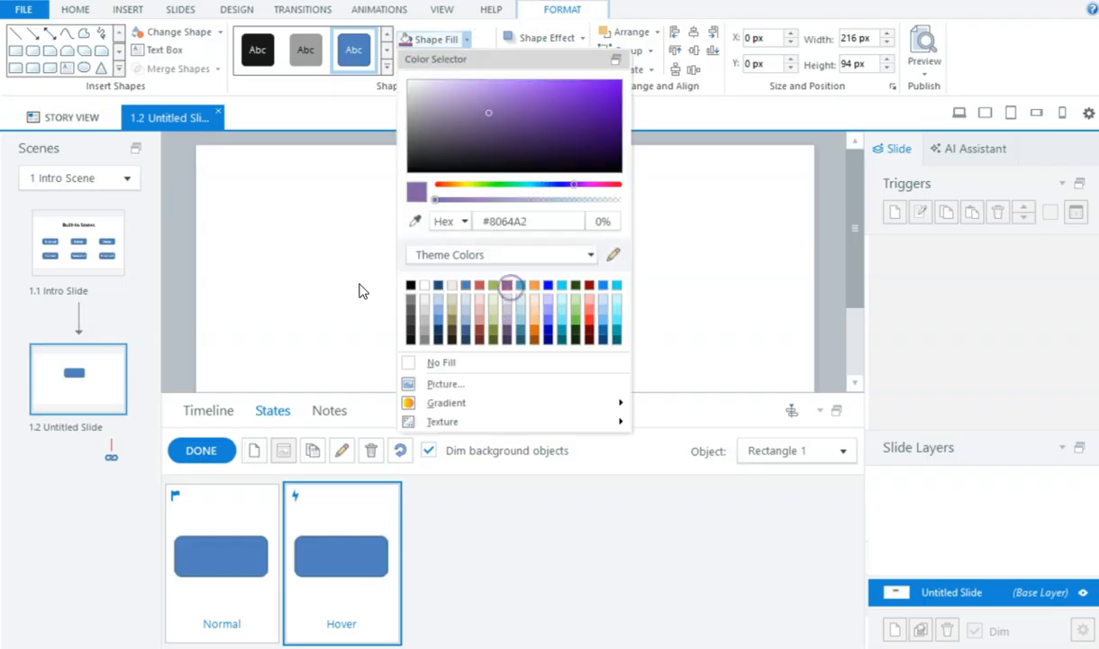
{"action": "left_click", "coordinate": [315, 281]}
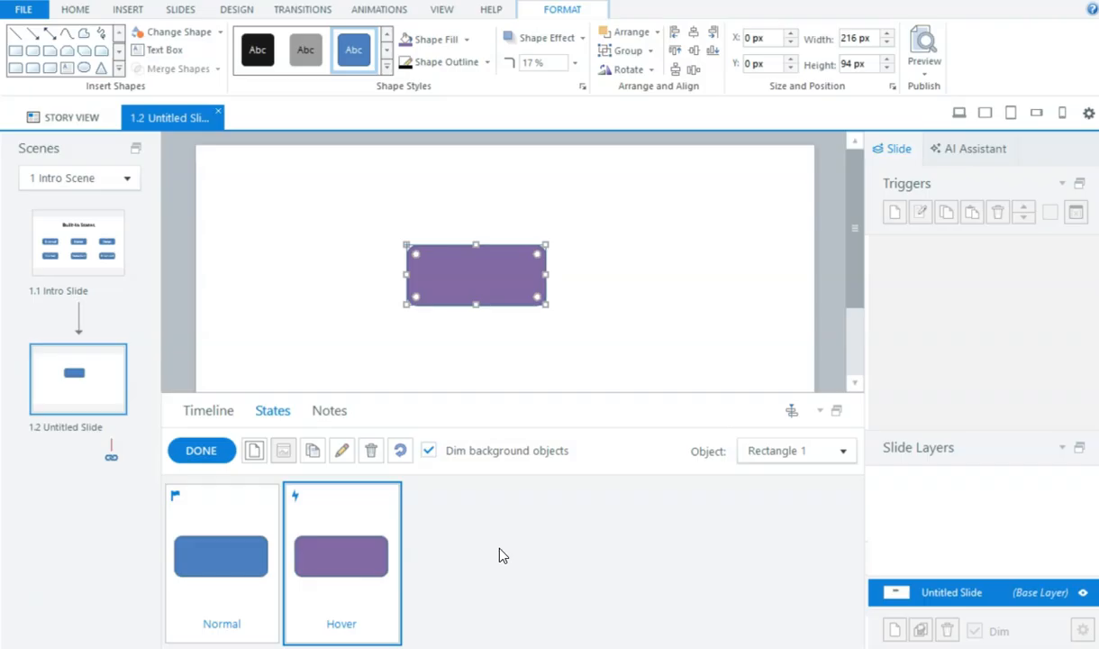
Step: Duplicate the Hover state as a new Down state
{"action": "left_click", "coordinate": [312, 451]}
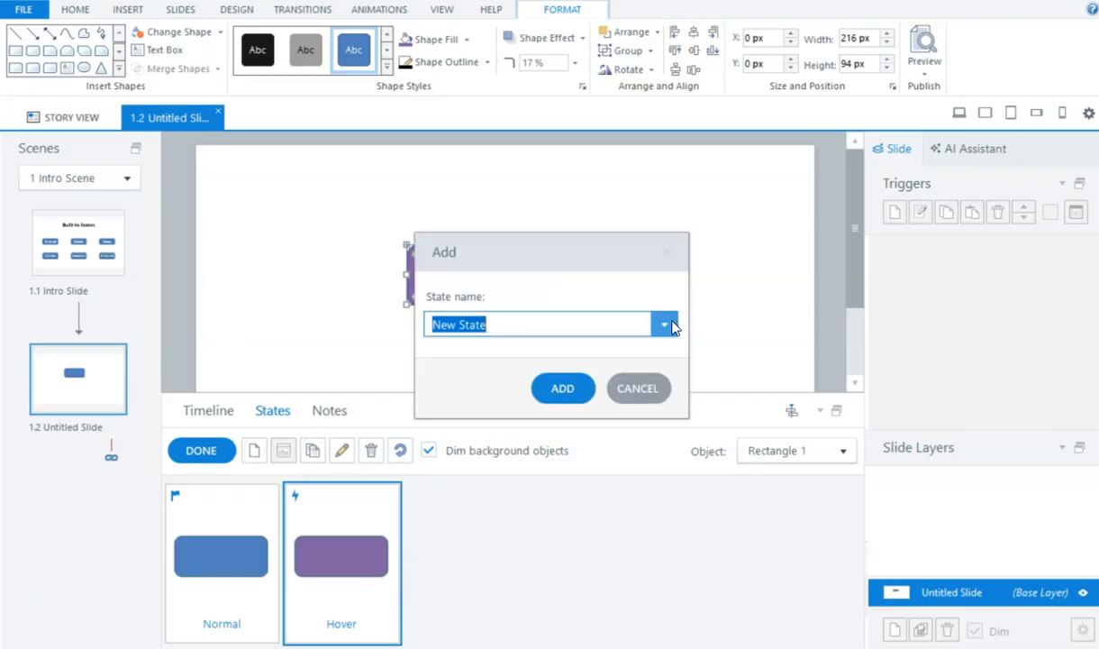
{"action": "left_click", "coordinate": [664, 324]}
{"action": "left_click", "coordinate": [491, 369]}
{"action": "left_click", "coordinate": [560, 388]}
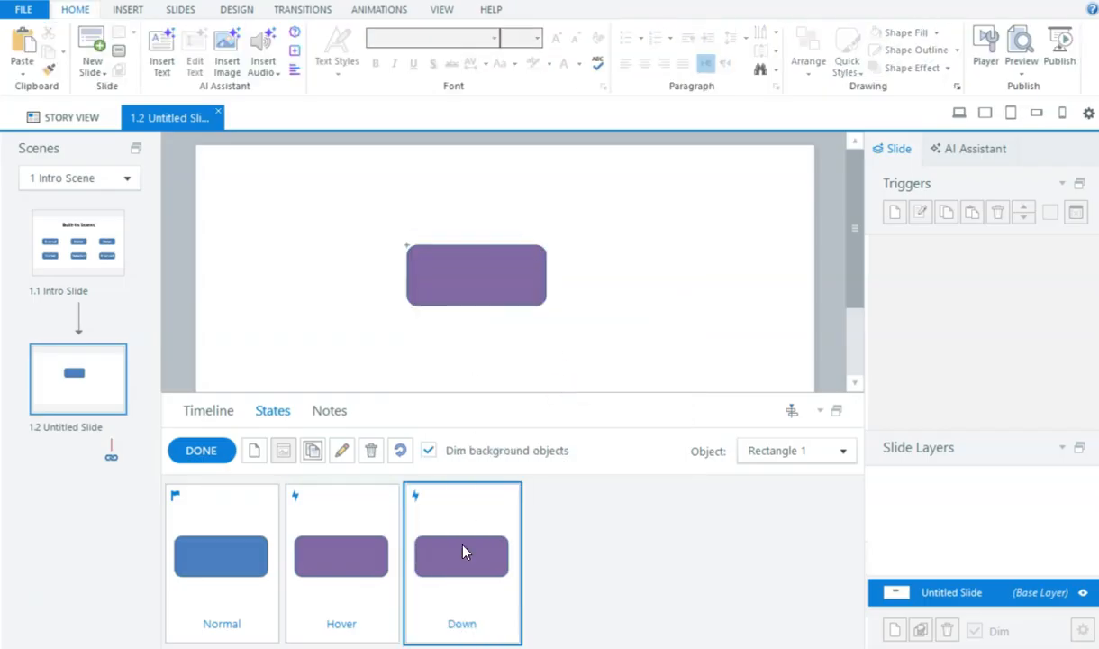
Step: Give the Down state a black outline and set a heavier outline weight
{"action": "left_click", "coordinate": [482, 297]}
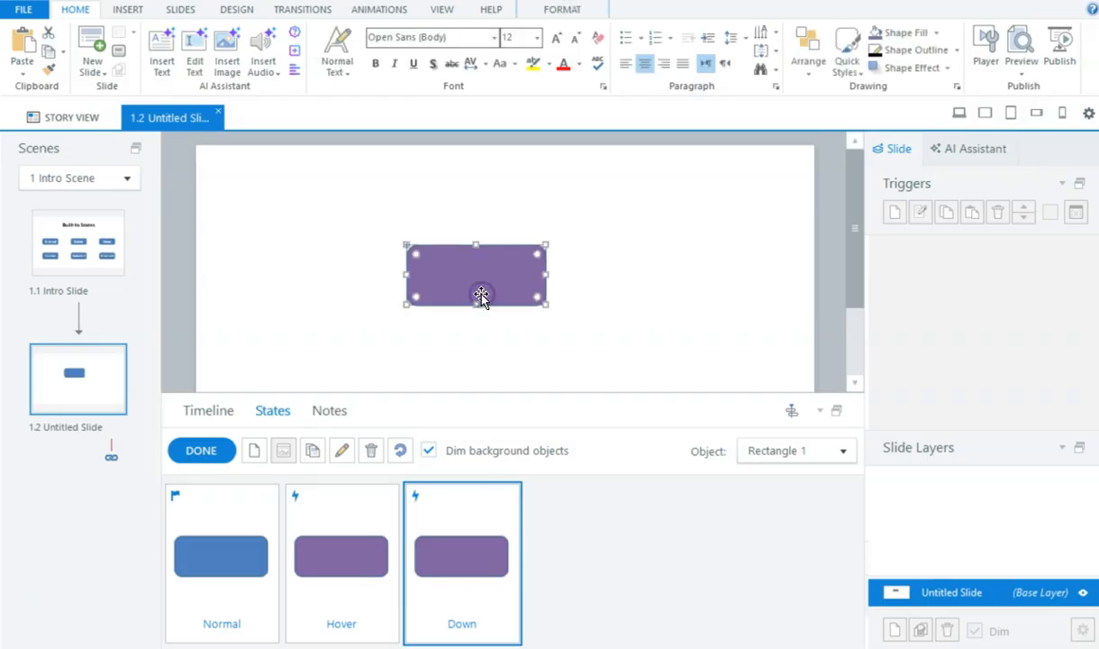
{"action": "left_click", "coordinate": [575, 10]}
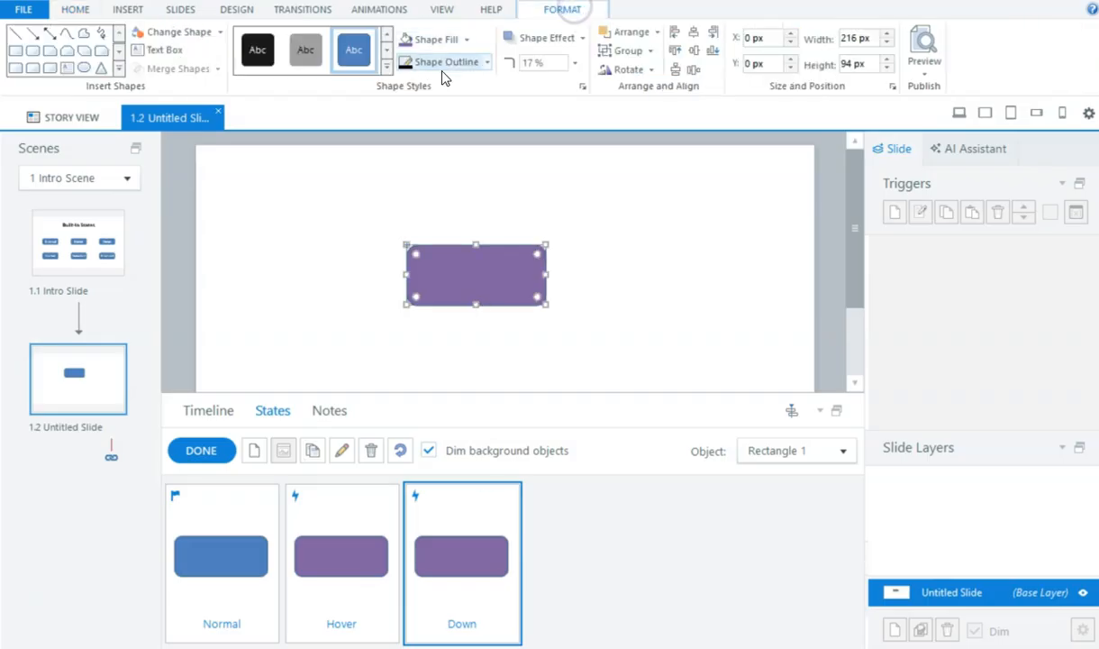
{"action": "left_click", "coordinate": [489, 64]}
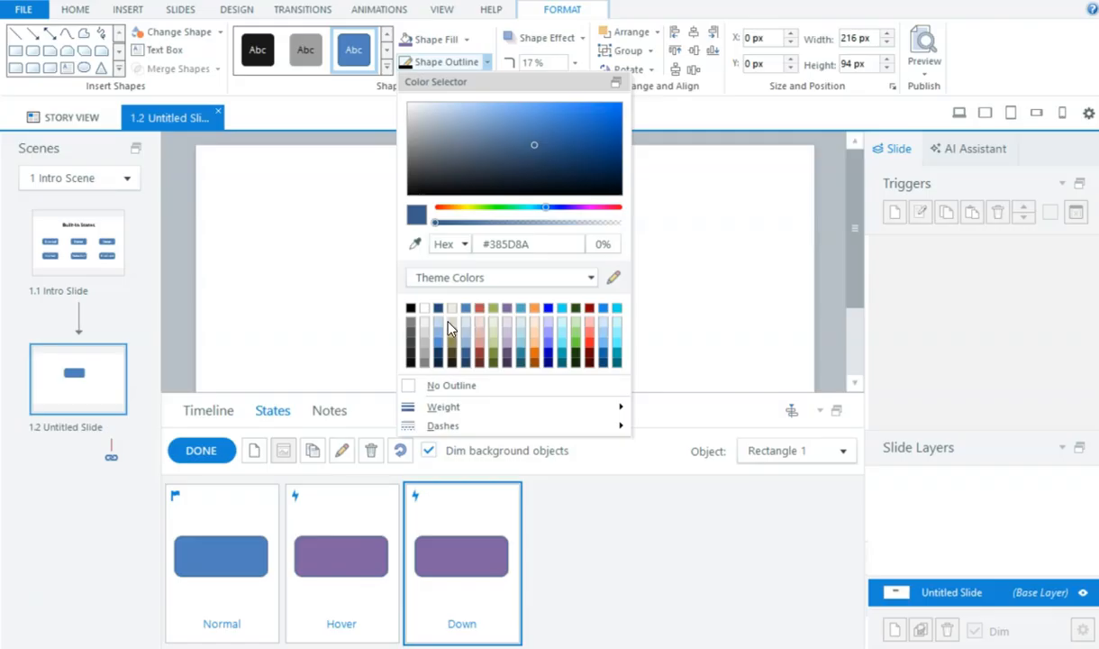
{"action": "left_click", "coordinate": [410, 307]}
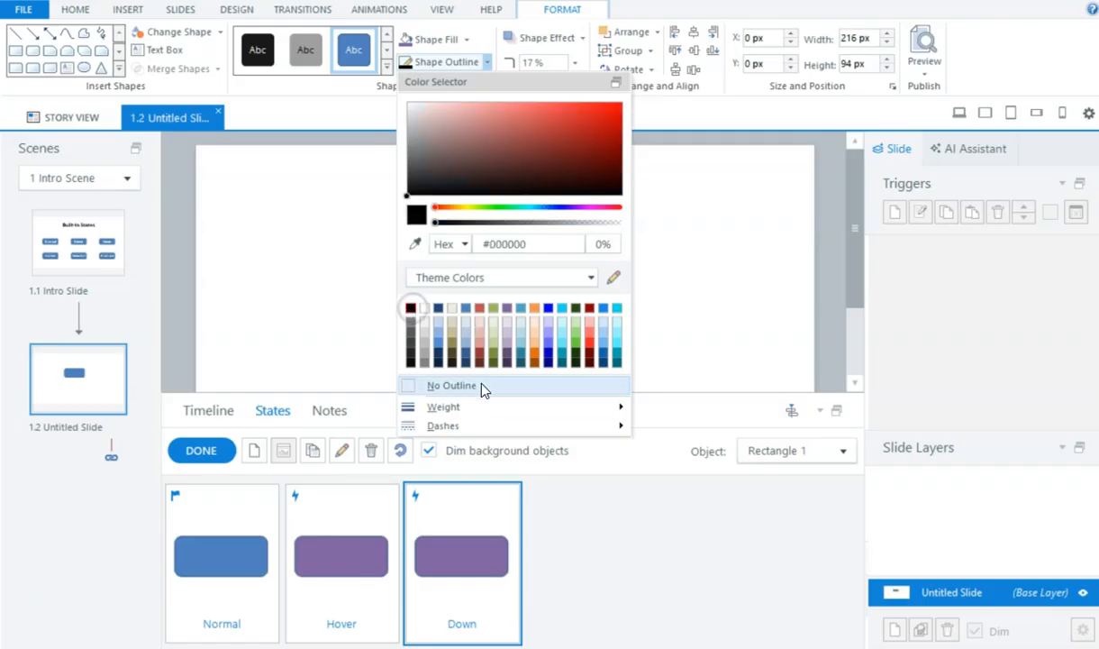
{"action": "left_click", "coordinate": [498, 406]}
{"action": "left_click", "coordinate": [688, 461]}
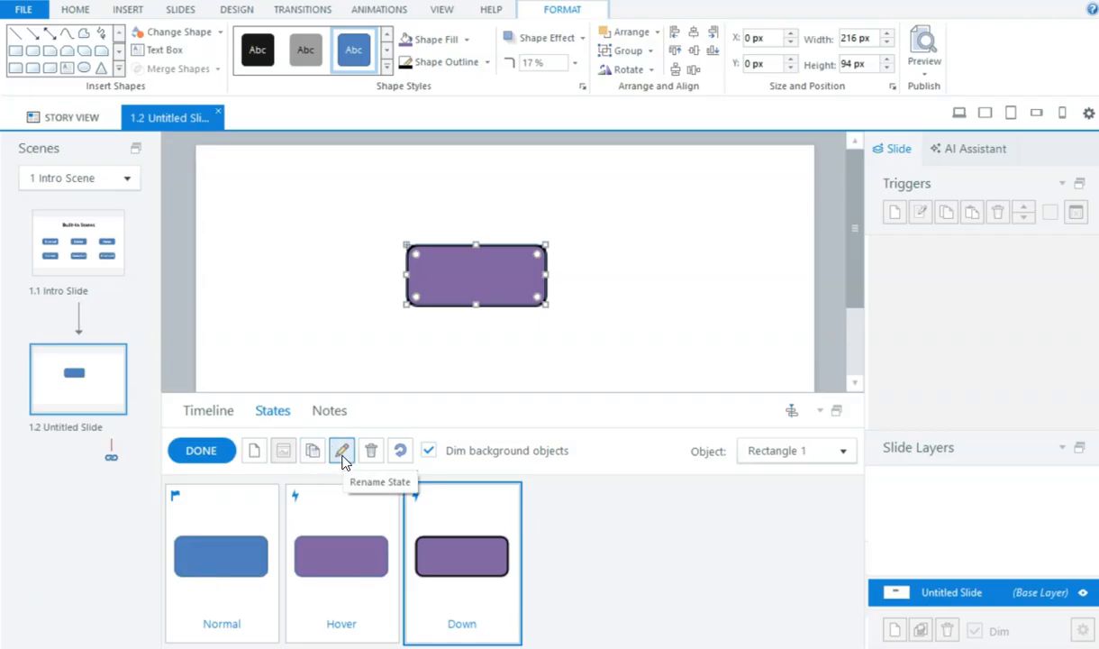
Step: Add a new built-in Visited state to the rectangle
{"action": "left_click", "coordinate": [255, 454]}
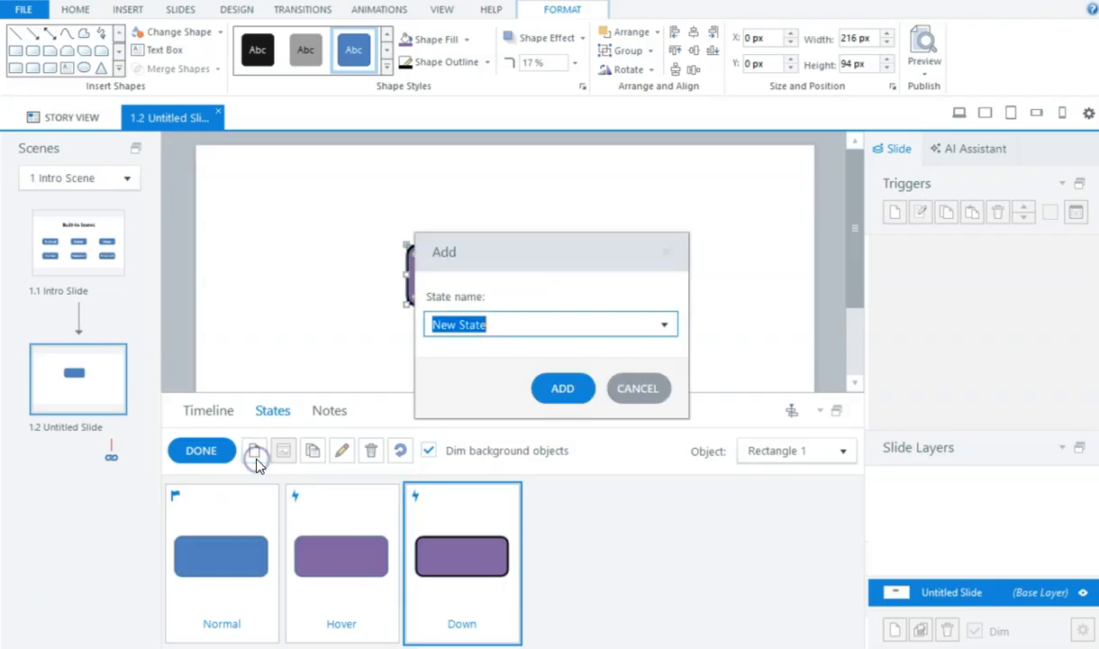
{"action": "left_click", "coordinate": [675, 327]}
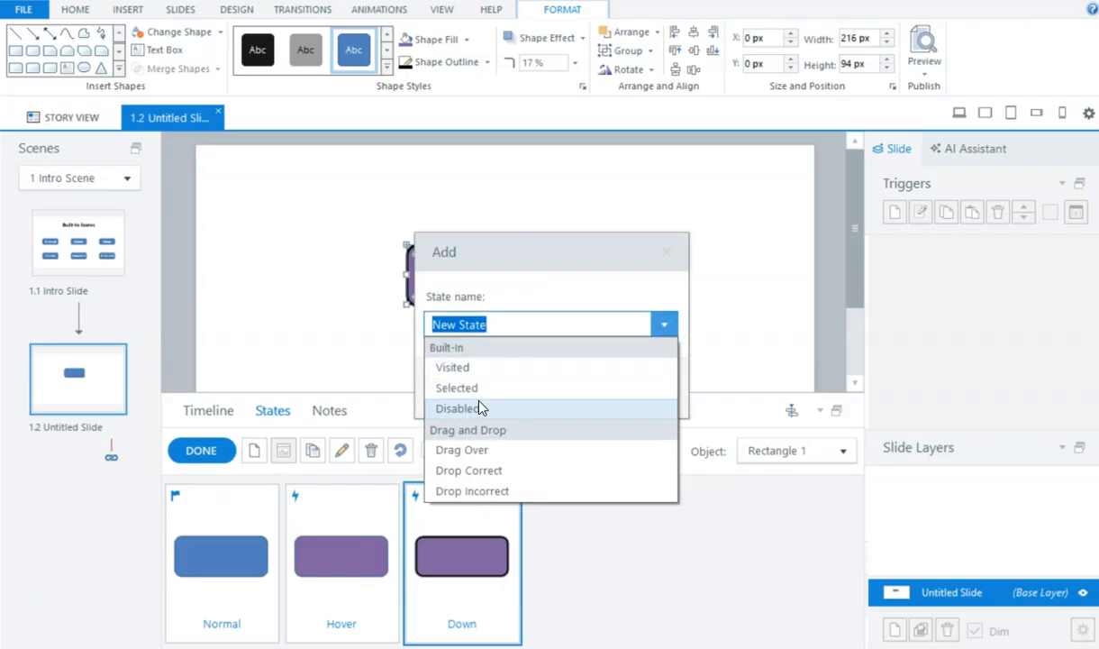
{"action": "left_click", "coordinate": [491, 368]}
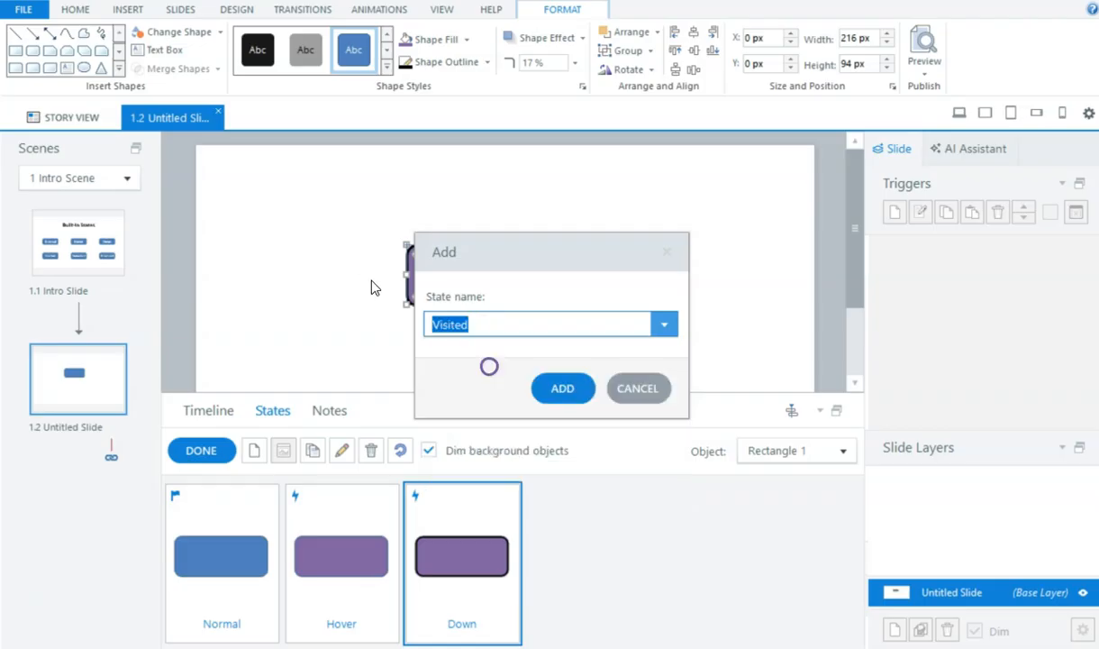
{"action": "left_click", "coordinate": [562, 388]}
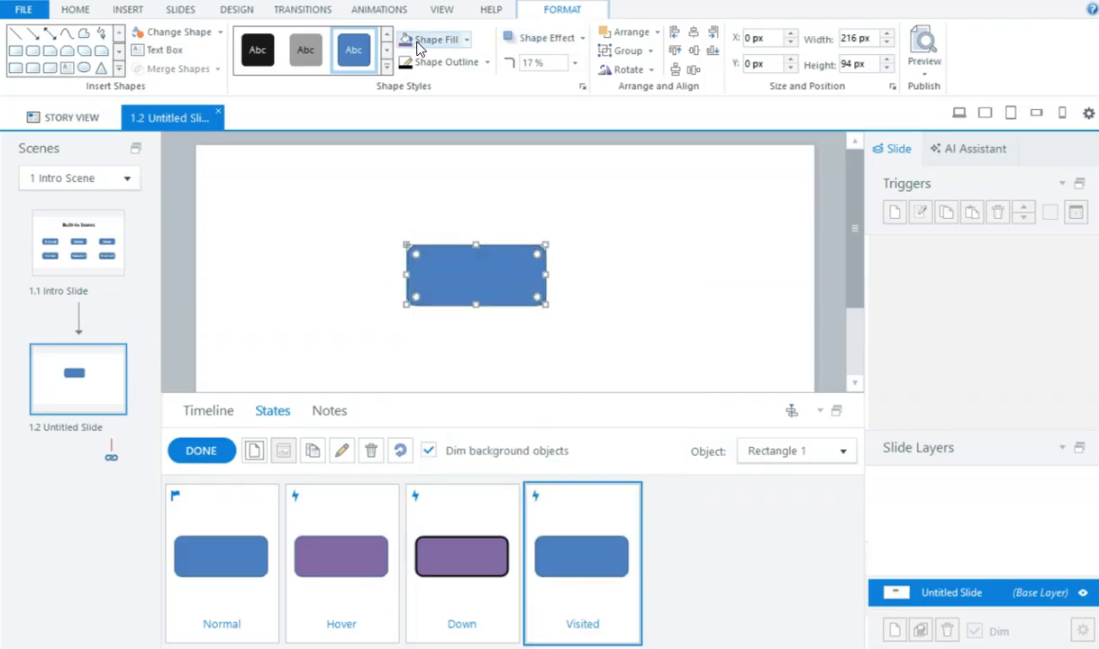
Step: Fill the Visited state with the red theme colour #C0504D and finish editing states
{"action": "left_click", "coordinate": [467, 40]}
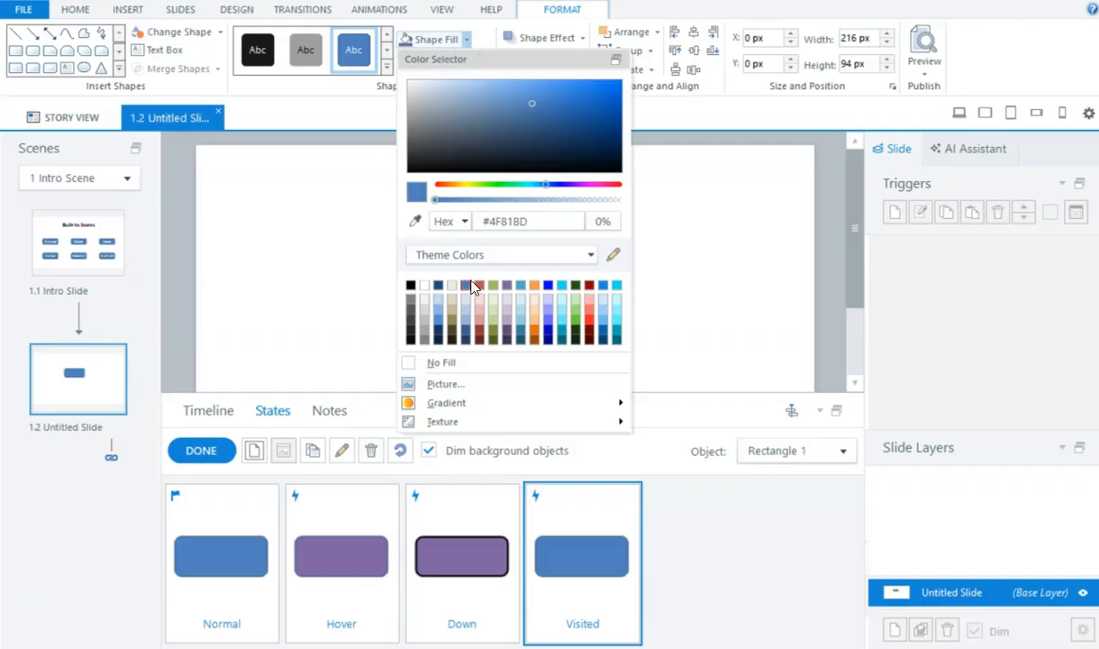
{"action": "left_click", "coordinate": [479, 286]}
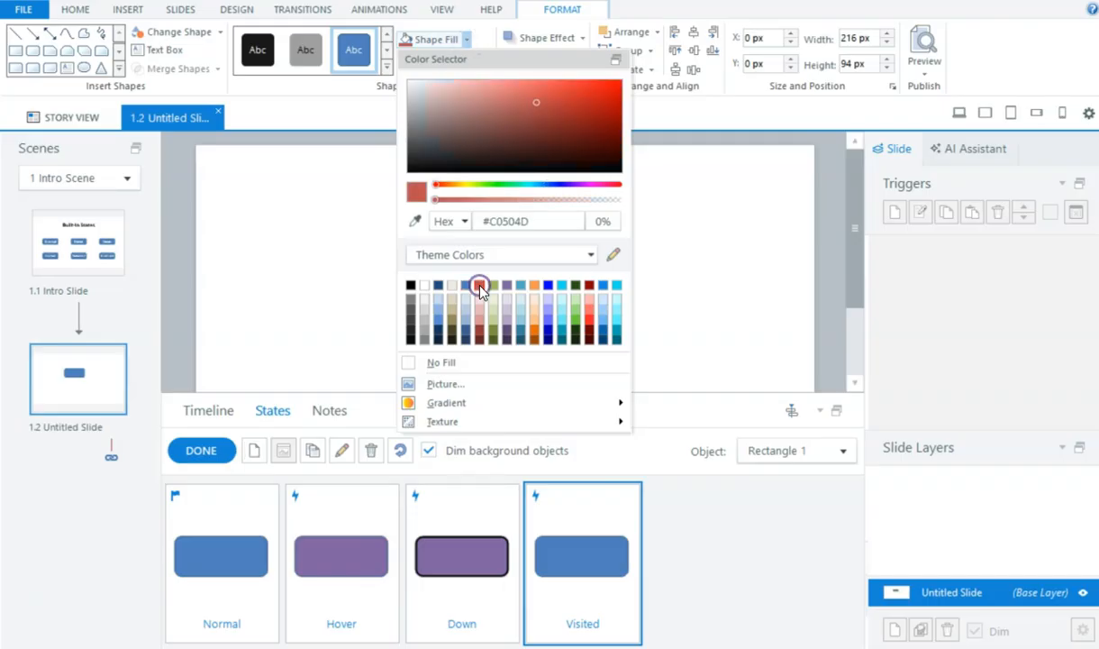
{"action": "left_click", "coordinate": [321, 303]}
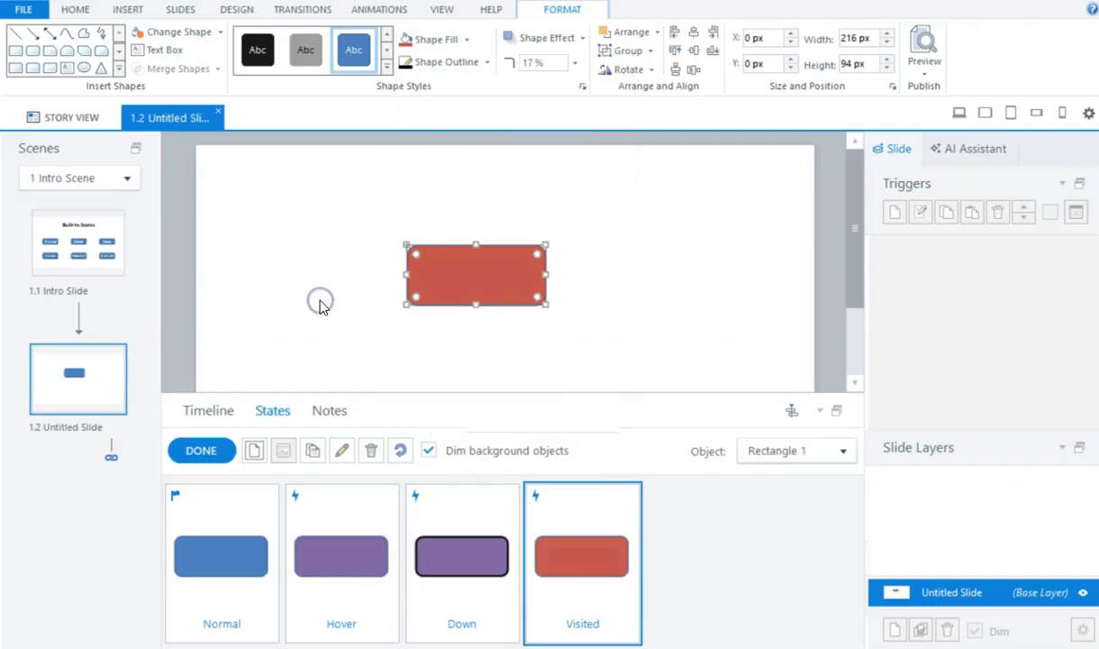
{"action": "left_click", "coordinate": [204, 450]}
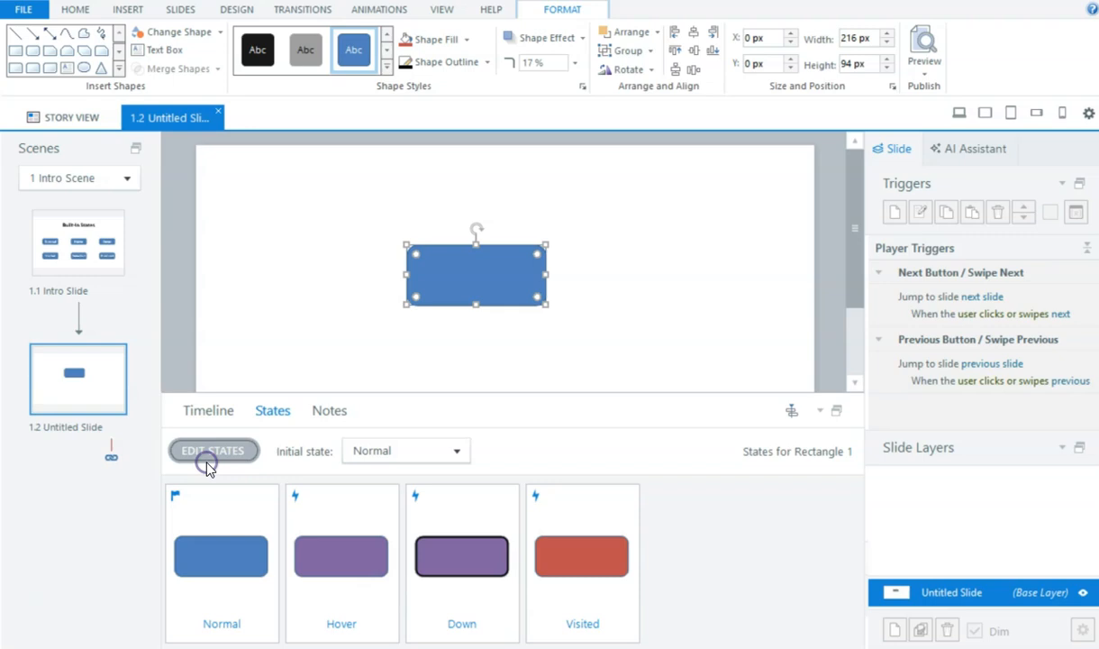
Step: Preview the slide, click the rectangle to test its states, and close the preview
{"action": "left_click", "coordinate": [960, 113]}
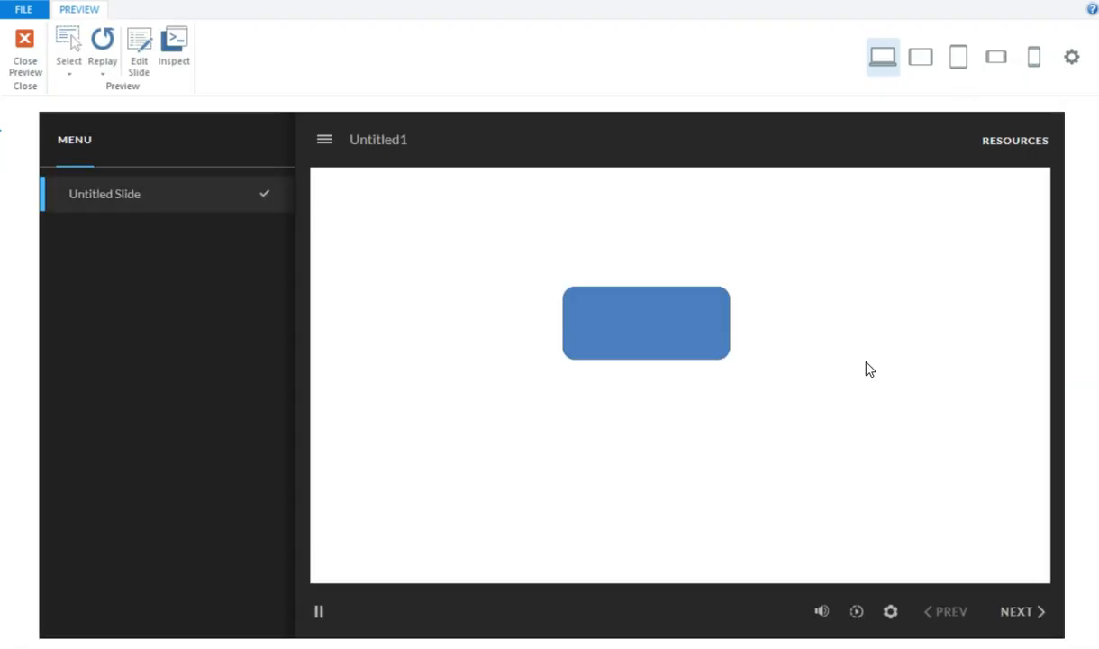
{"action": "left_click", "coordinate": [602, 331]}
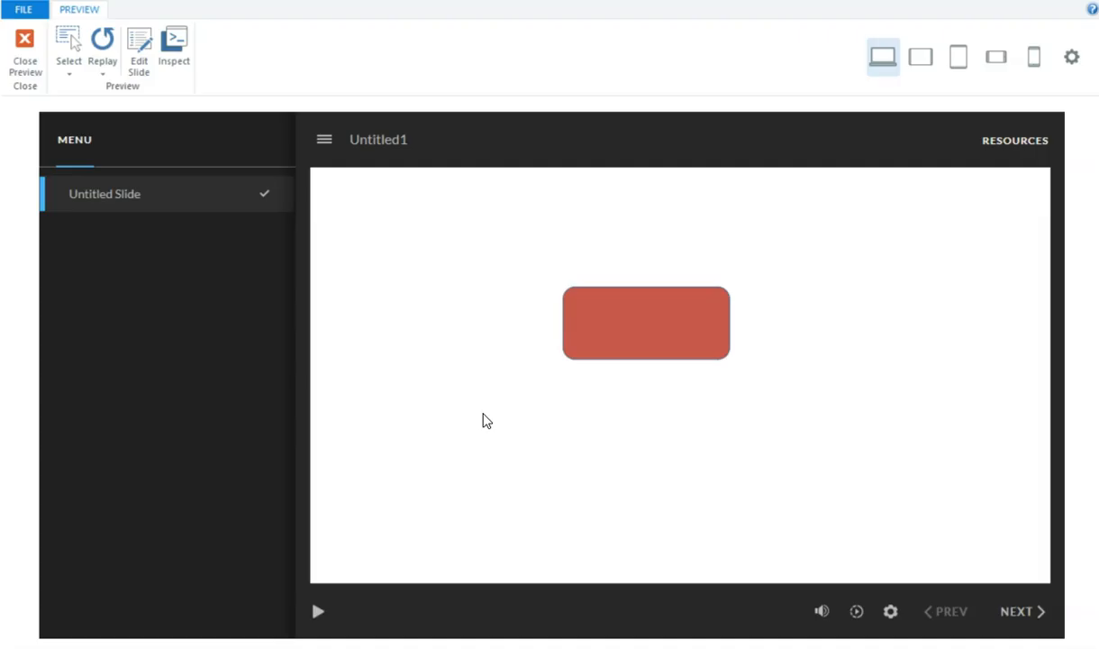
{"action": "left_click", "coordinate": [635, 335]}
{"action": "left_click", "coordinate": [34, 65]}
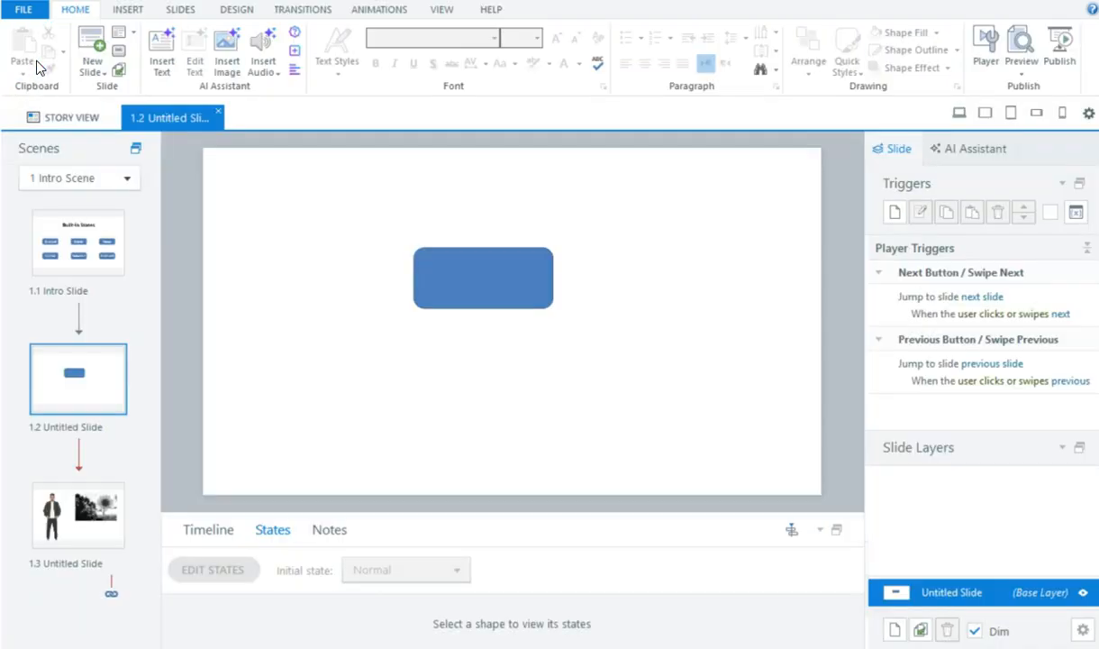
Step: Open slide 1.3 and preview it
{"action": "left_click", "coordinate": [94, 522]}
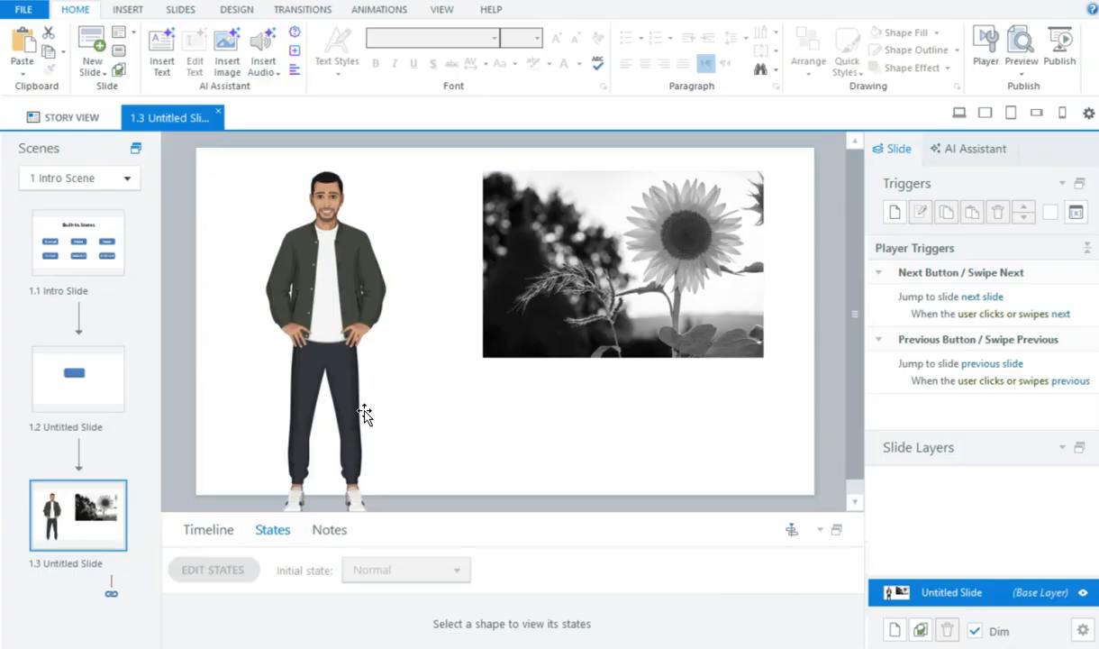
{"action": "left_click", "coordinate": [959, 113]}
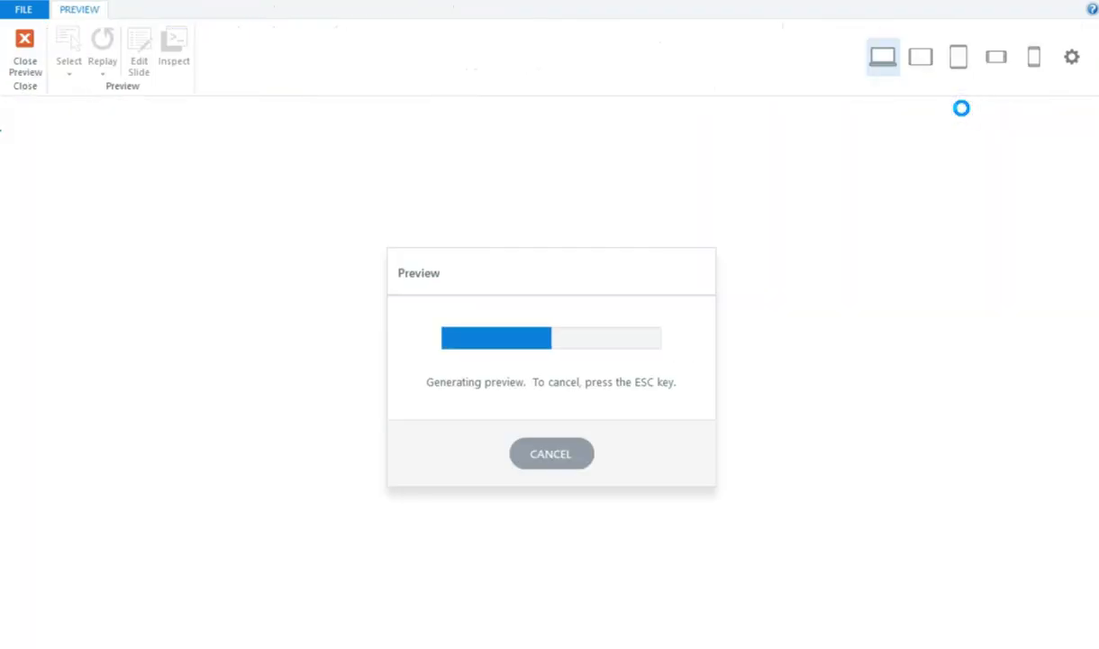